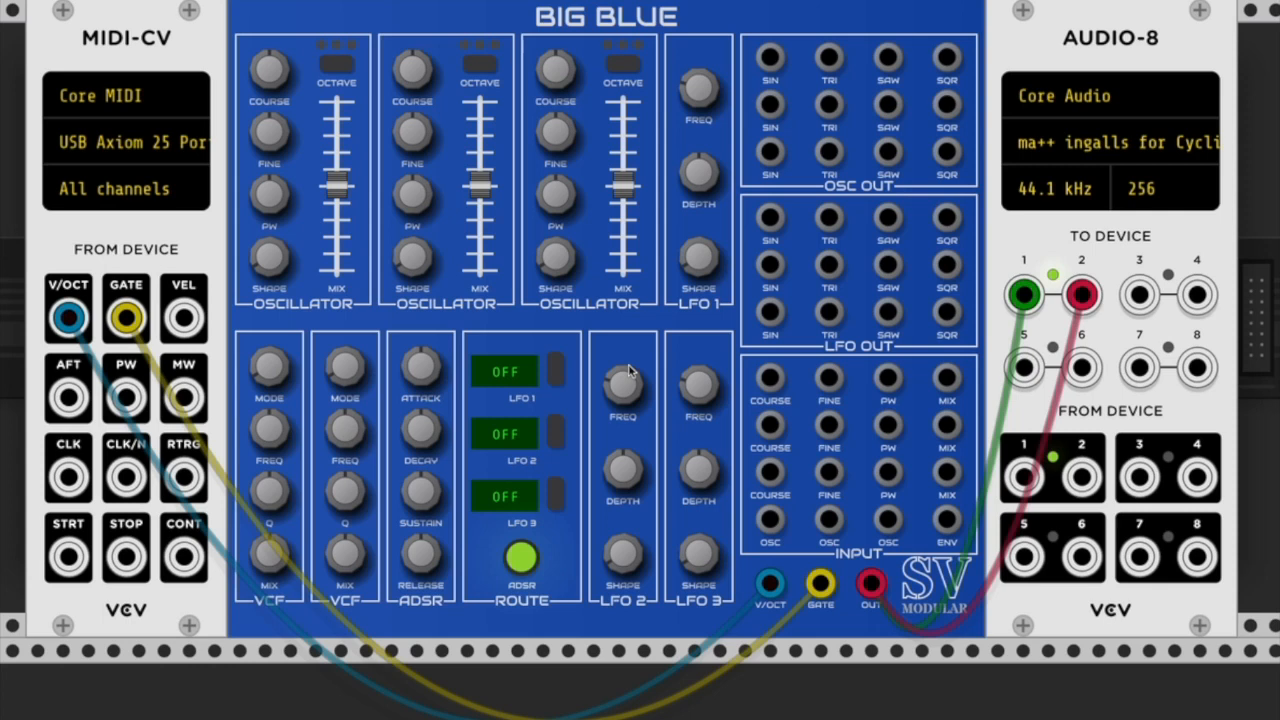
Switch the ADSR route off and back on
left_click(522, 558)
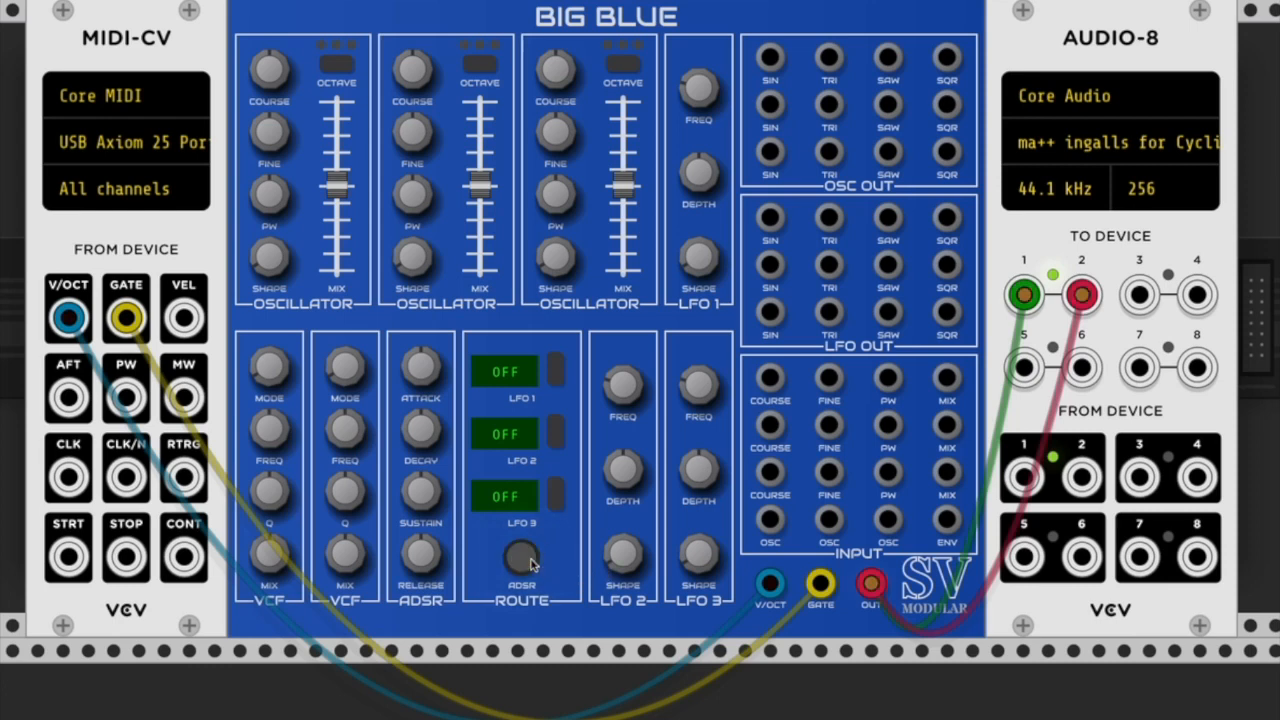
left_click(522, 558)
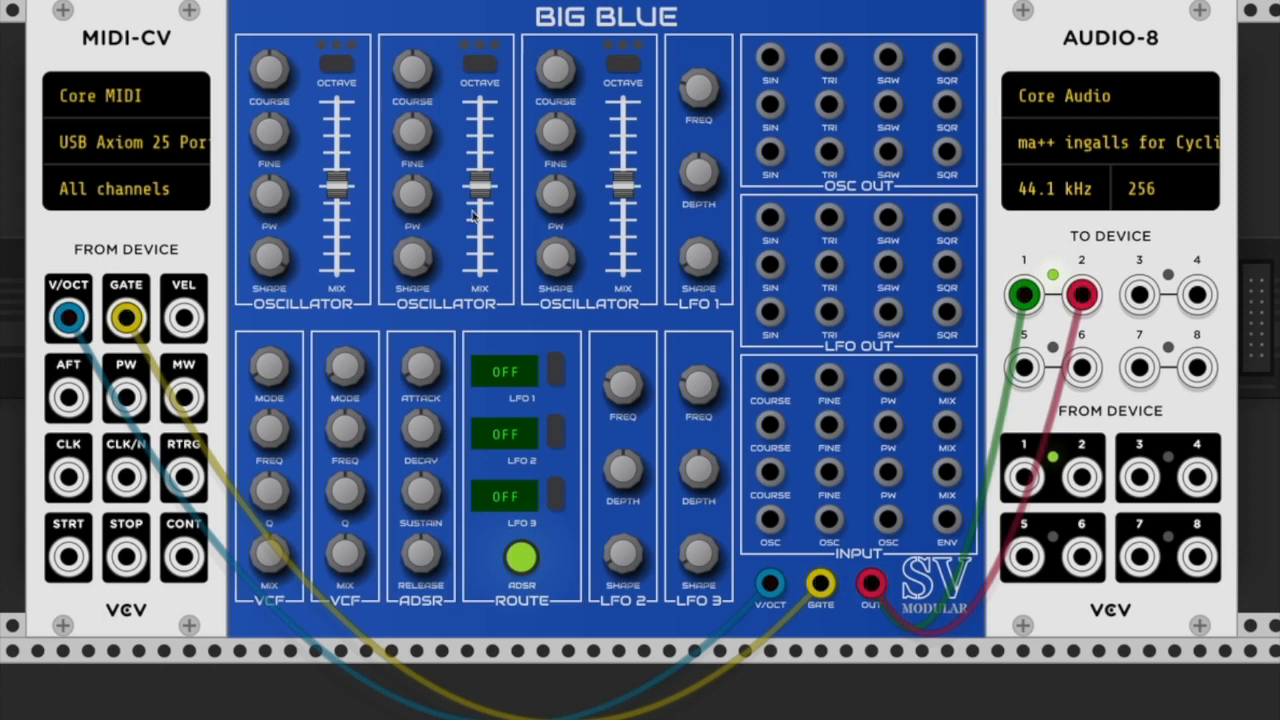
Set the second oscillator's octave to its middle indicator and the third oscillator's octave to its last indicator
left_click(478, 66)
left_click(478, 66)
left_click(478, 66)
left_click(478, 66)
left_click(478, 66)
left_click(478, 66)
left_click(619, 66)
left_click(619, 66)
left_click(619, 66)
left_click(619, 66)
left_click(619, 66)
Adjust the first and third oscillators' PW and patch the first LFO's TRI output into all three oscillators' PW inputs
left_click_drag(269, 195, 269, 214)
left_click_drag(836, 219, 888, 377)
left_click_drag(888, 438, 829, 216)
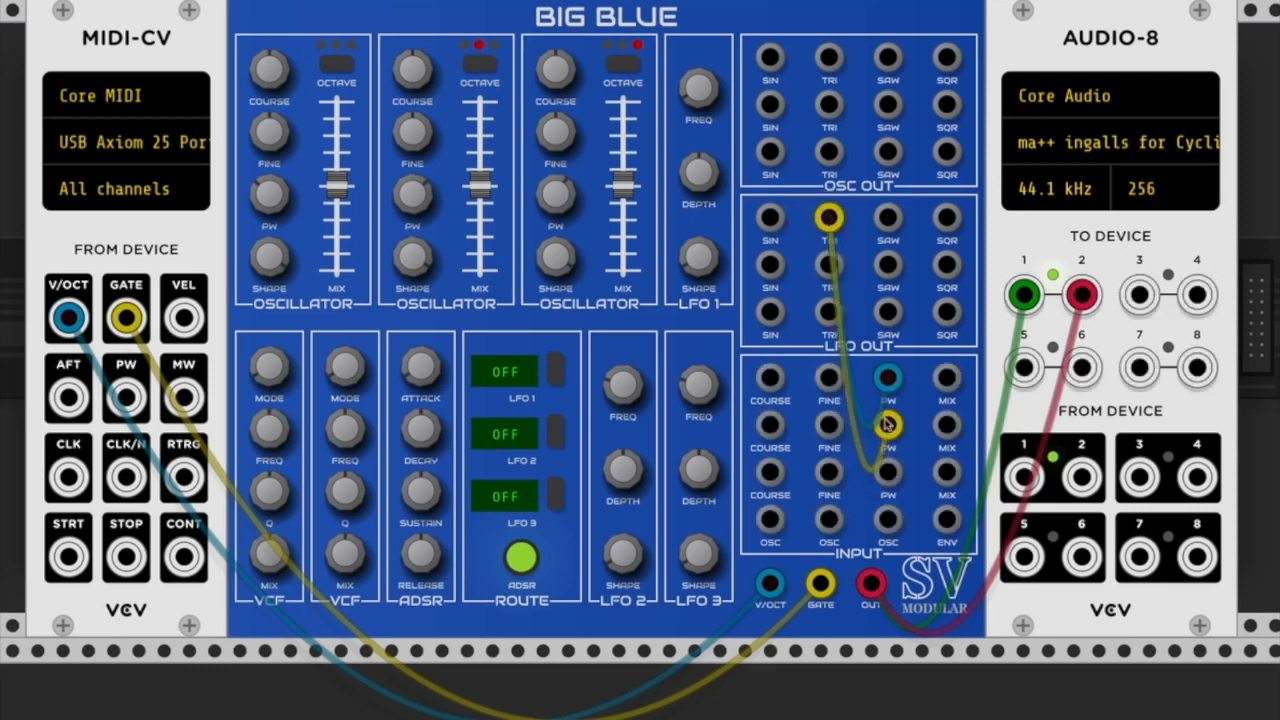
left_click_drag(888, 470, 829, 217)
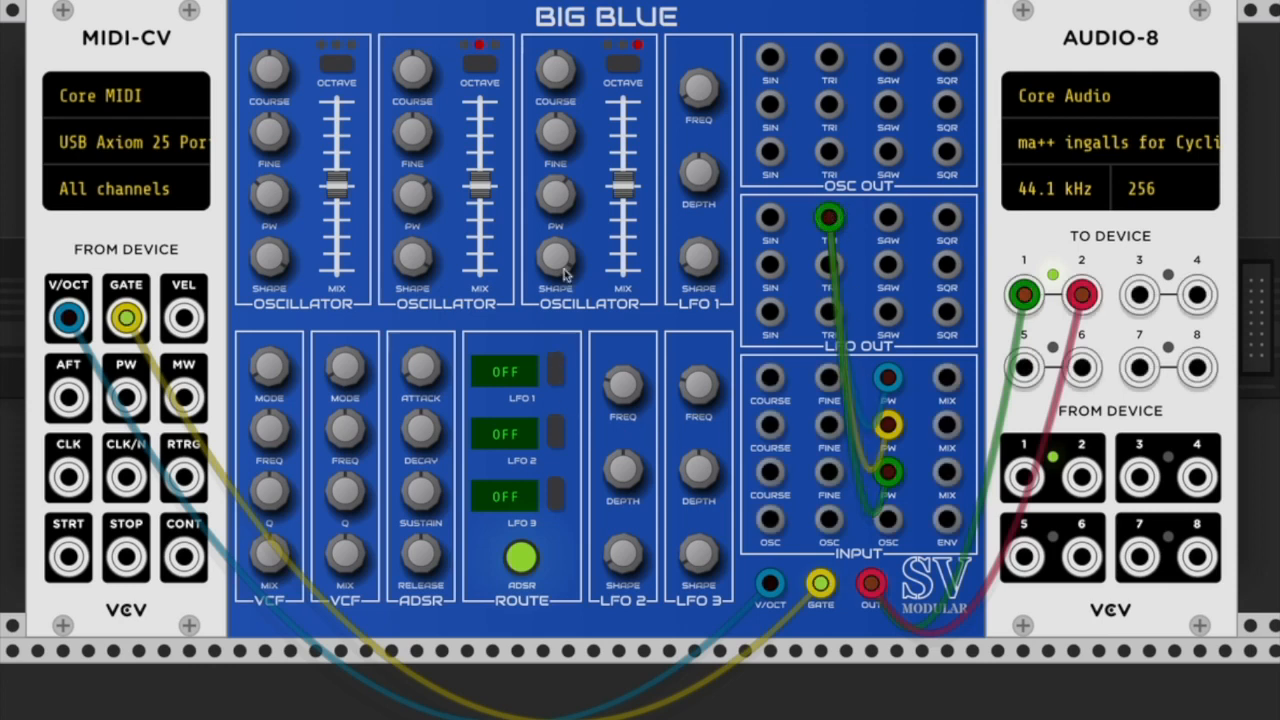
left_click_drag(544, 201, 551, 262)
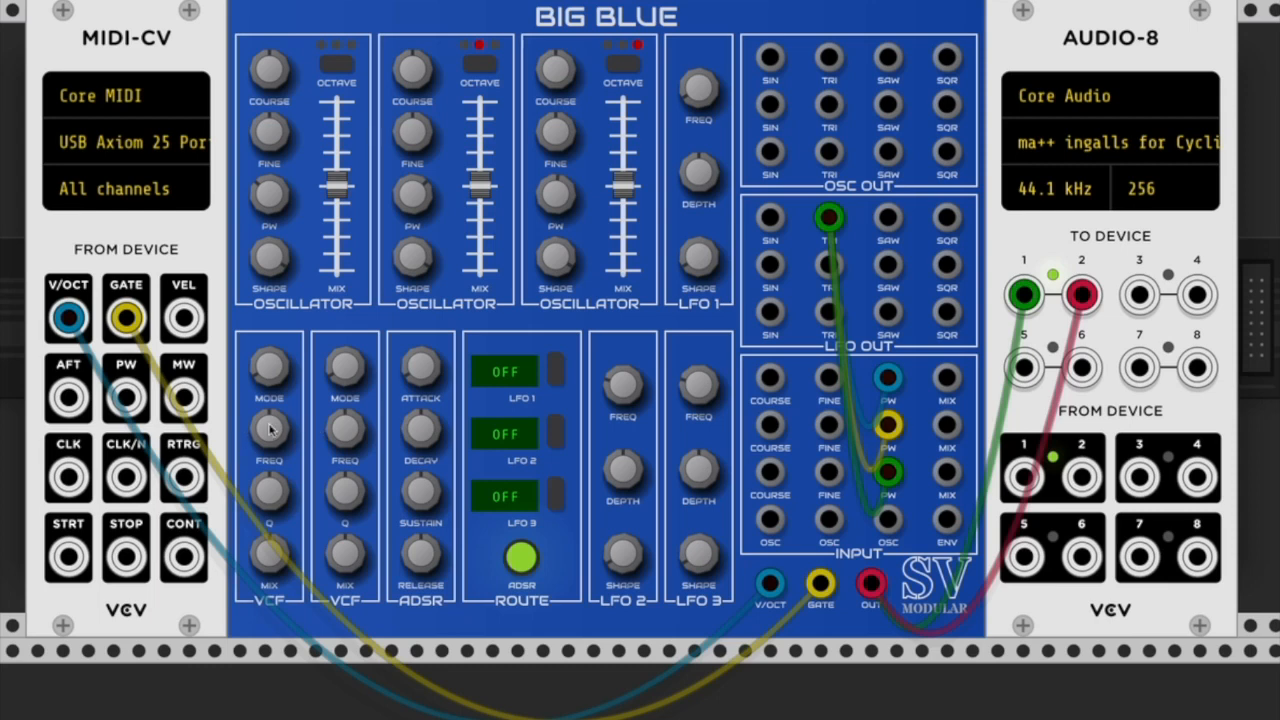
Adjust the first VCF's mode and route LFO 1, with its depth adjusted, to F1-FREQ
left_click_drag(268, 378, 268, 374)
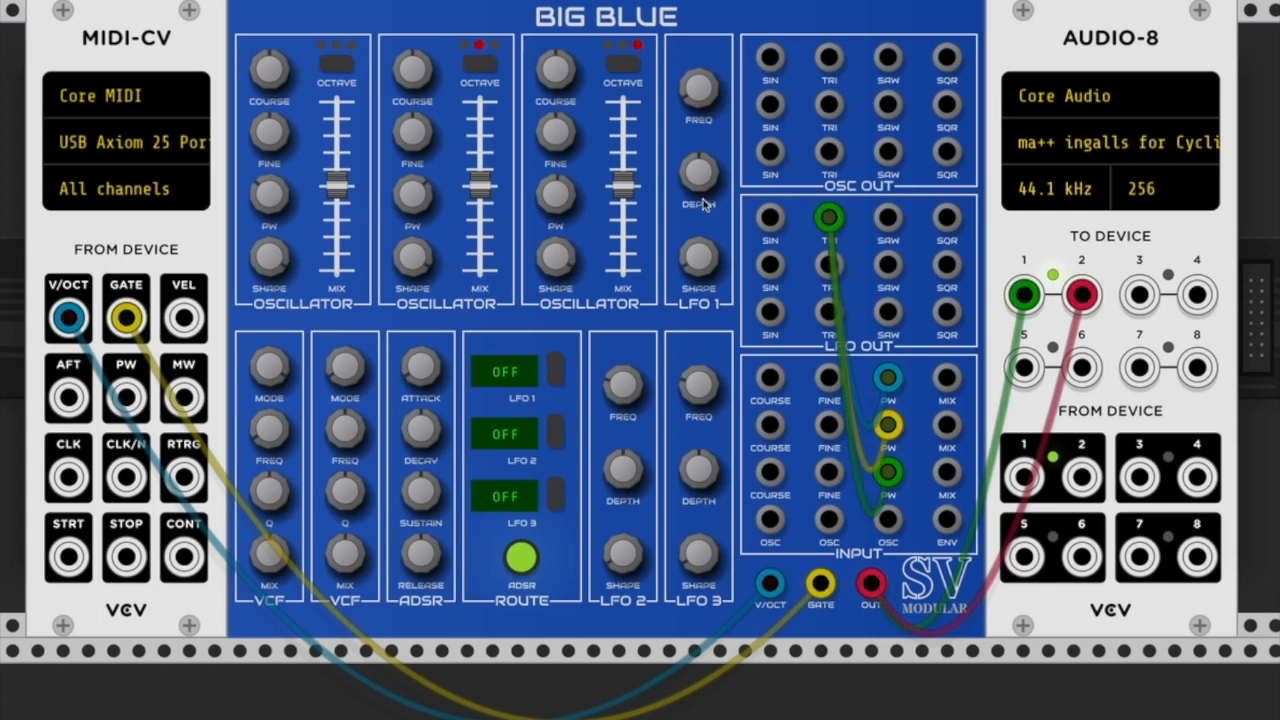
left_click_drag(698, 168, 698, 204)
left_click(561, 370)
left_click(561, 370)
left_click(561, 370)
left_click(561, 370)
left_click(561, 370)
left_click(561, 370)
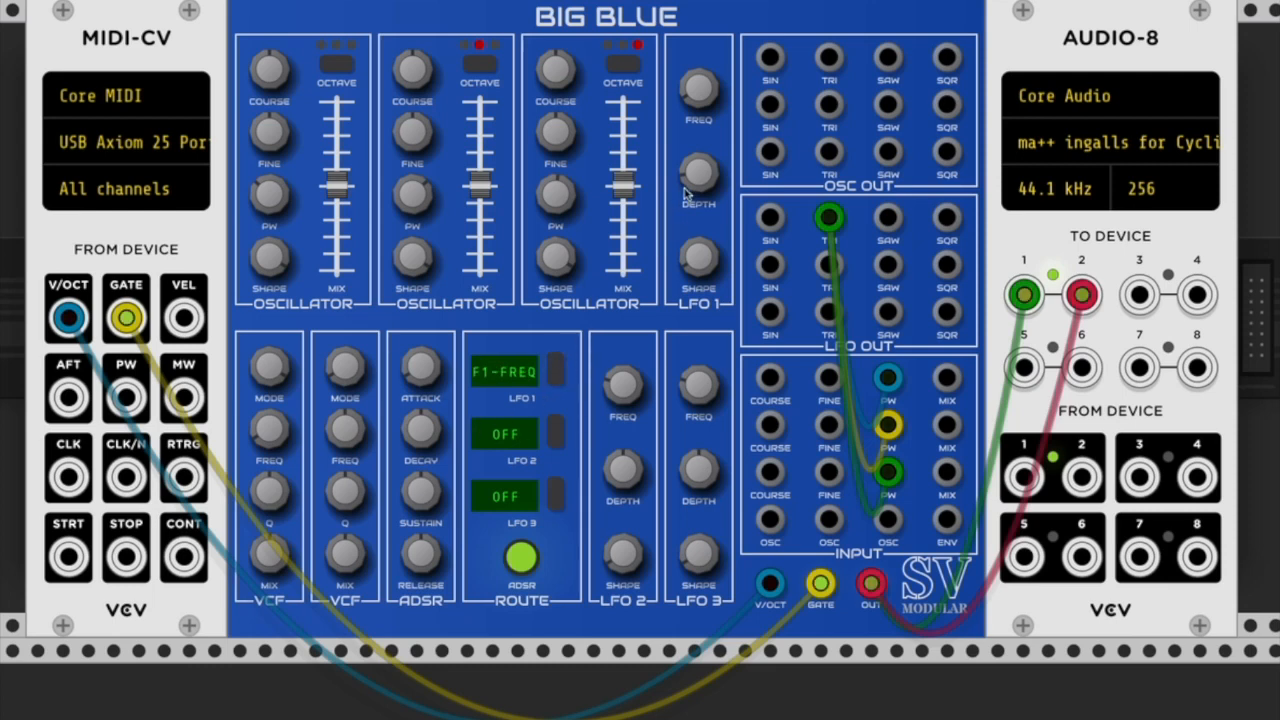
left_click_drag(688, 175, 688, 175)
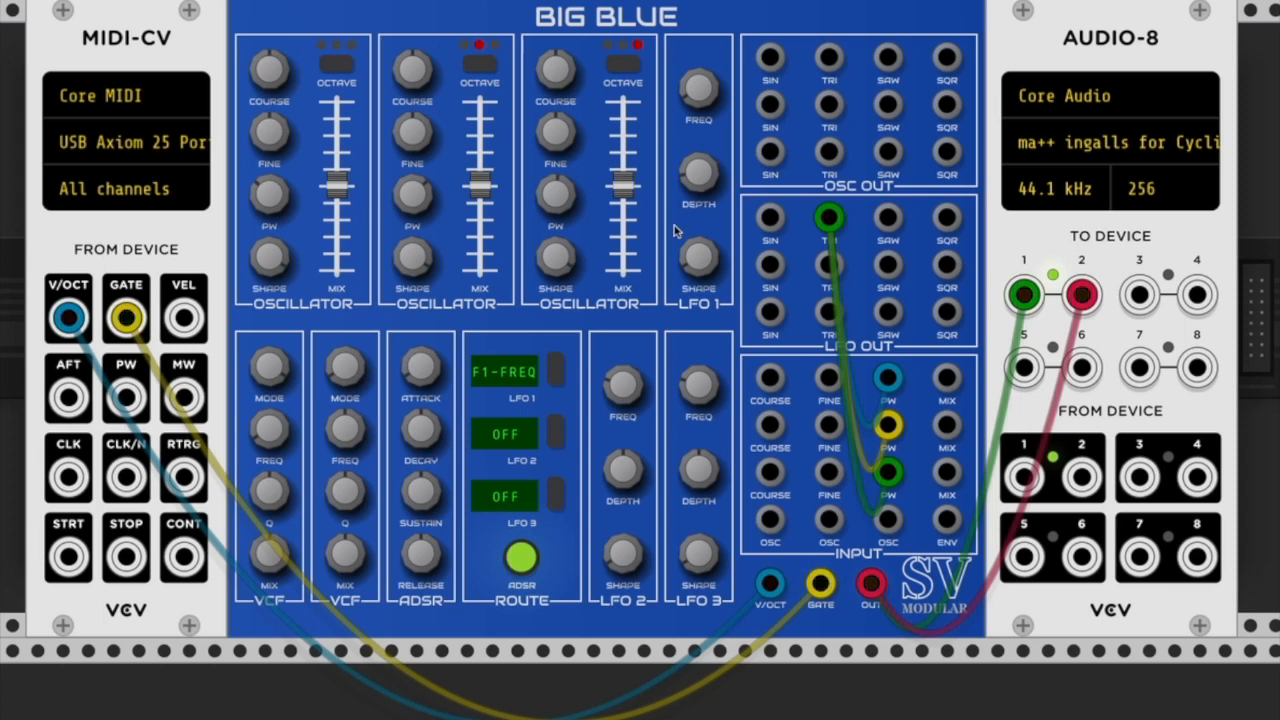
Adjust the second VCF's mode and route LFO 2, with its depth adjusted, to F2-FREQ
left_click_drag(336, 370, 336, 367)
left_click_drag(623, 470, 623, 500)
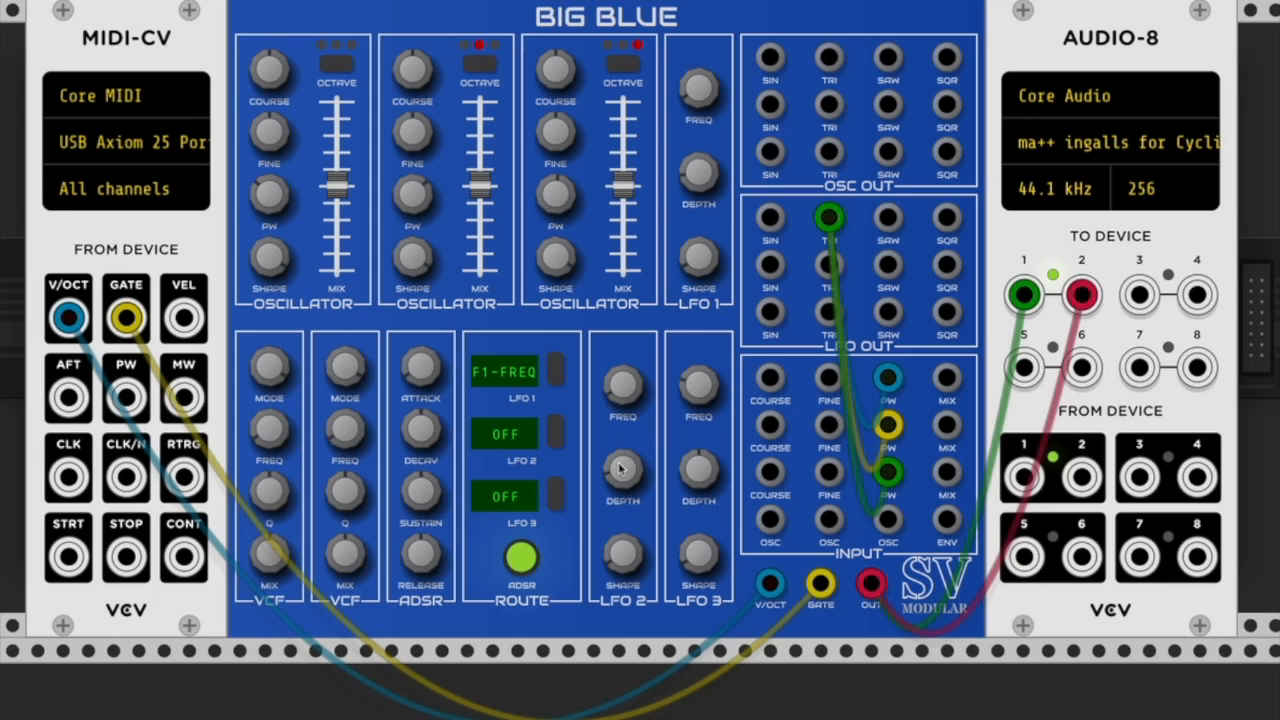
left_click(553, 437)
left_click(553, 437)
left_click(553, 437)
left_click(553, 437)
left_click(553, 437)
left_click(553, 437)
left_click(553, 437)
left_click(553, 437)
left_click(553, 437)
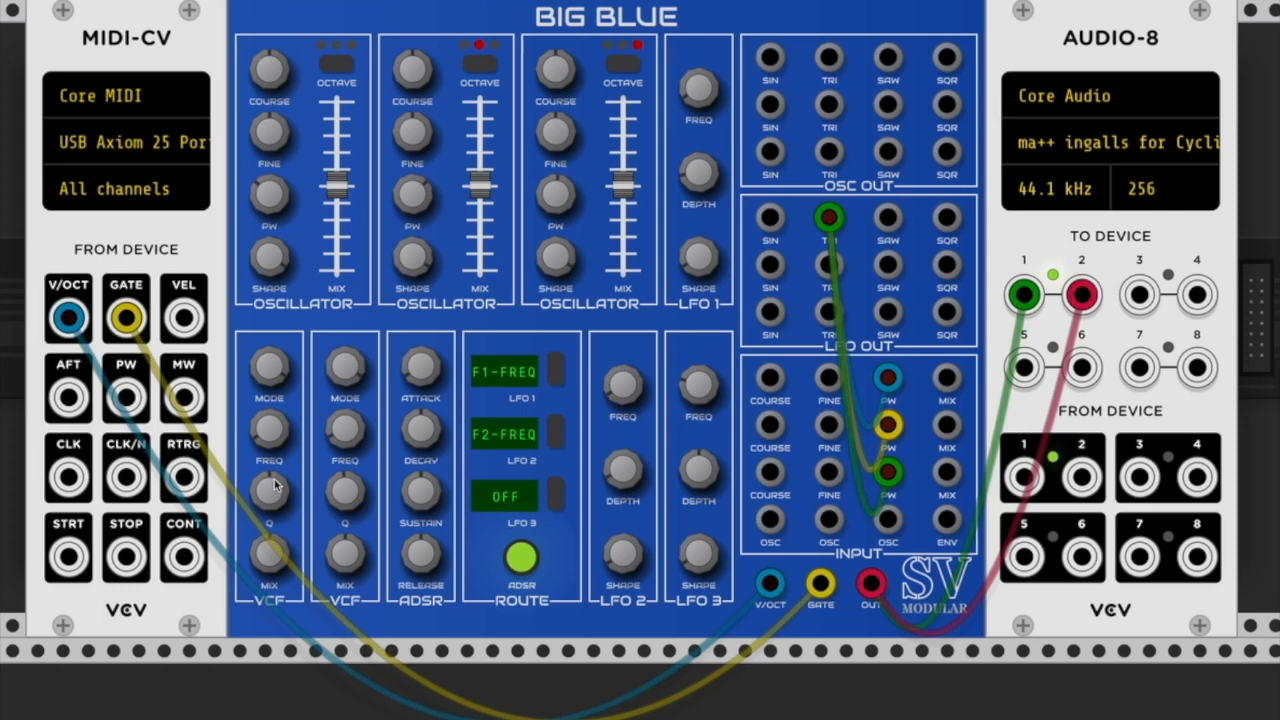
Adjust the first VCF's Q and the mix of both VCFs
left_click_drag(274, 484, 274, 482)
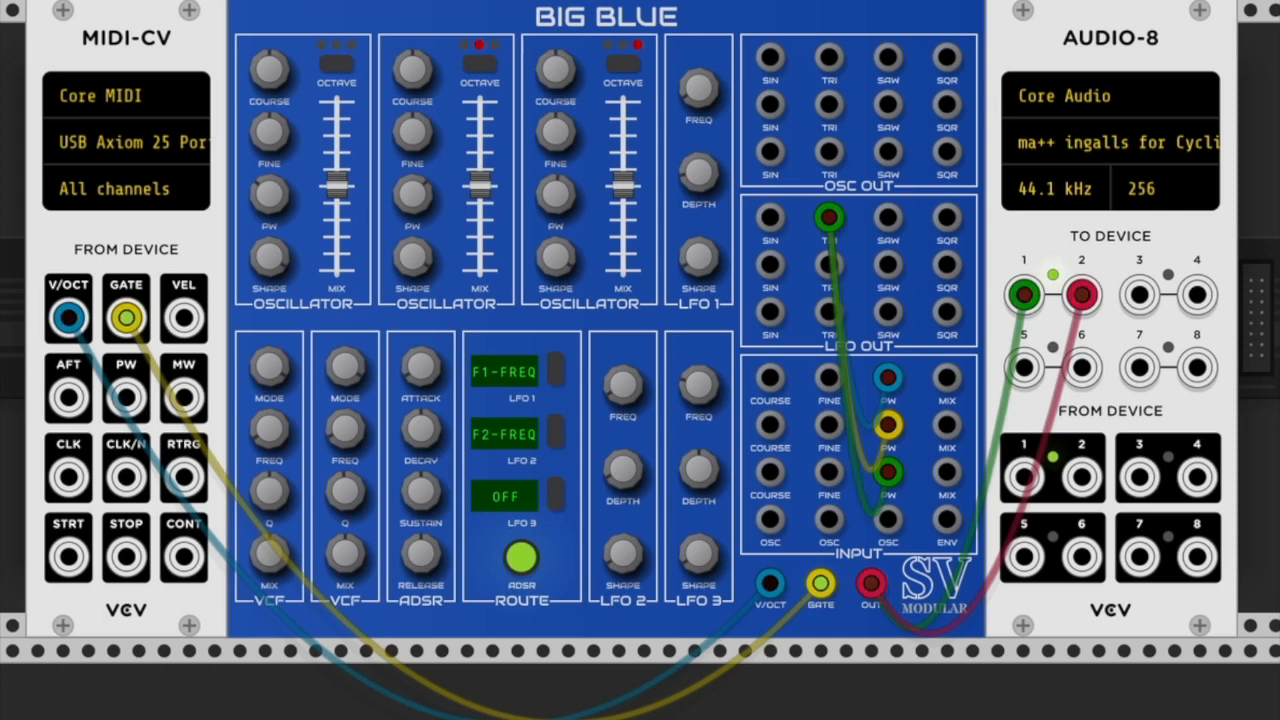
left_click_drag(274, 482, 274, 484)
left_click_drag(355, 561, 355, 565)
left_click_drag(270, 553, 270, 553)
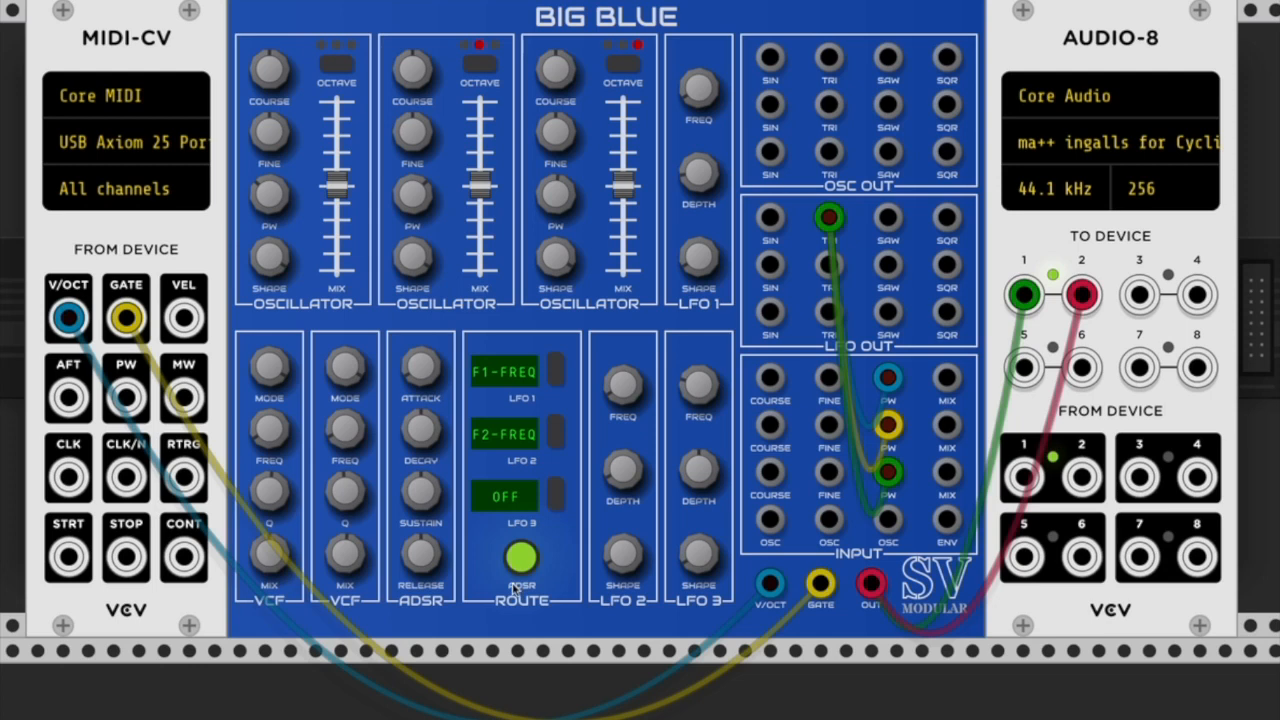
Route LFO 3 to F1-MIX
left_click_drag(558, 492, 560, 490)
left_click(558, 490)
left_click(558, 490)
left_click(558, 490)
left_click(558, 490)
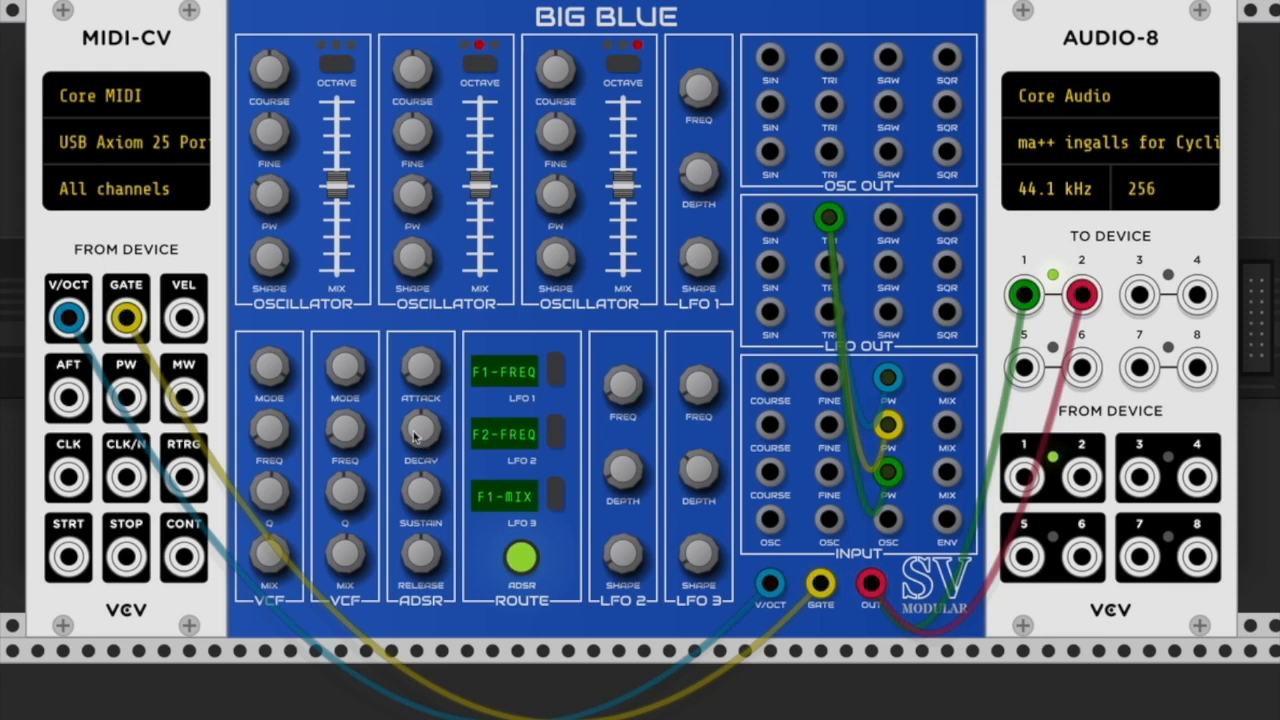
Adjust the ADSR envelope's decay, sustain and release
left_click_drag(414, 436, 414, 444)
left_click_drag(423, 487, 423, 492)
left_click_drag(427, 546, 427, 551)
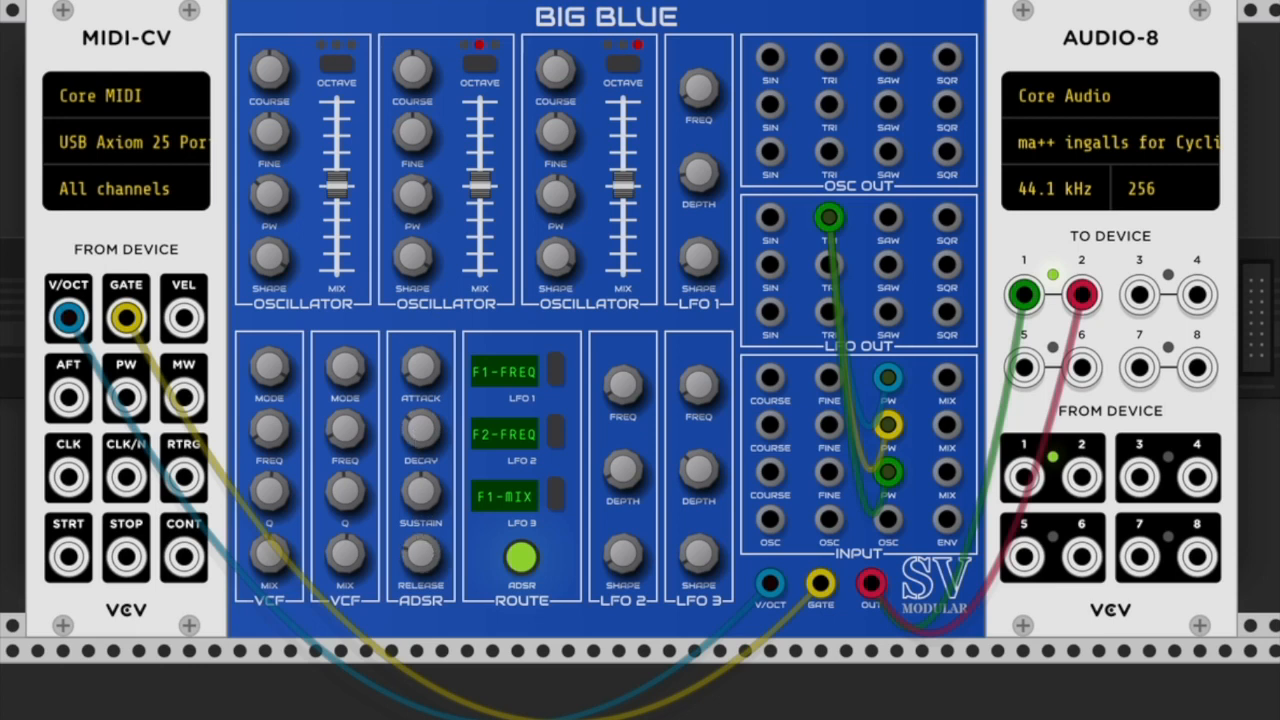